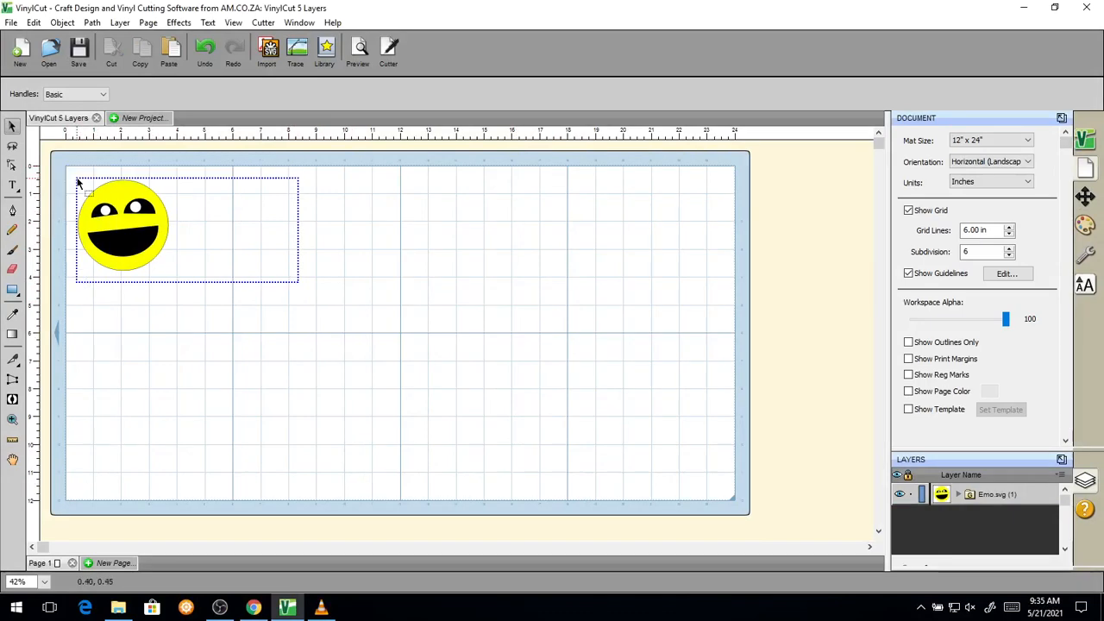
Copy and paste the smiley, placing the copy just beside the original, and delete that copy.
left_click(143, 52)
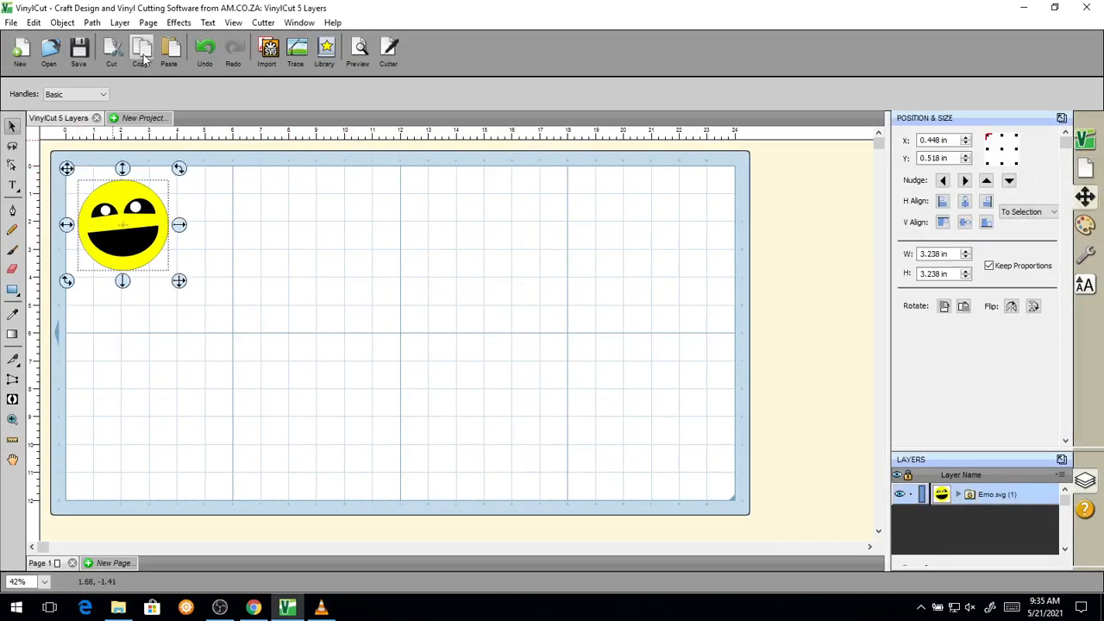
key("super+plus")
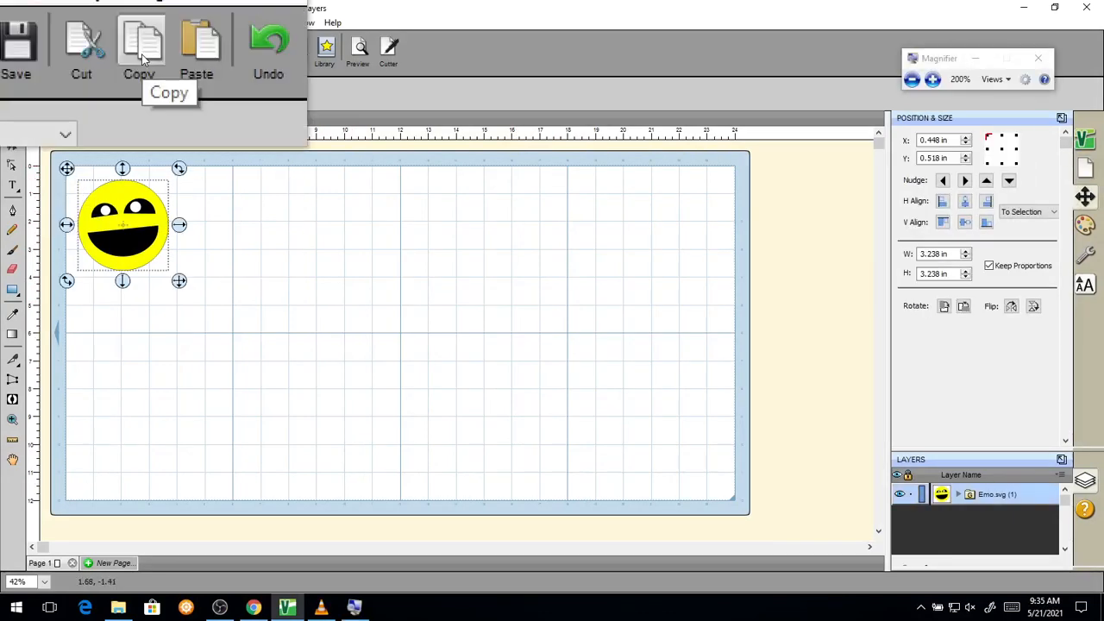
left_click(169, 52)
key("super+Escape")
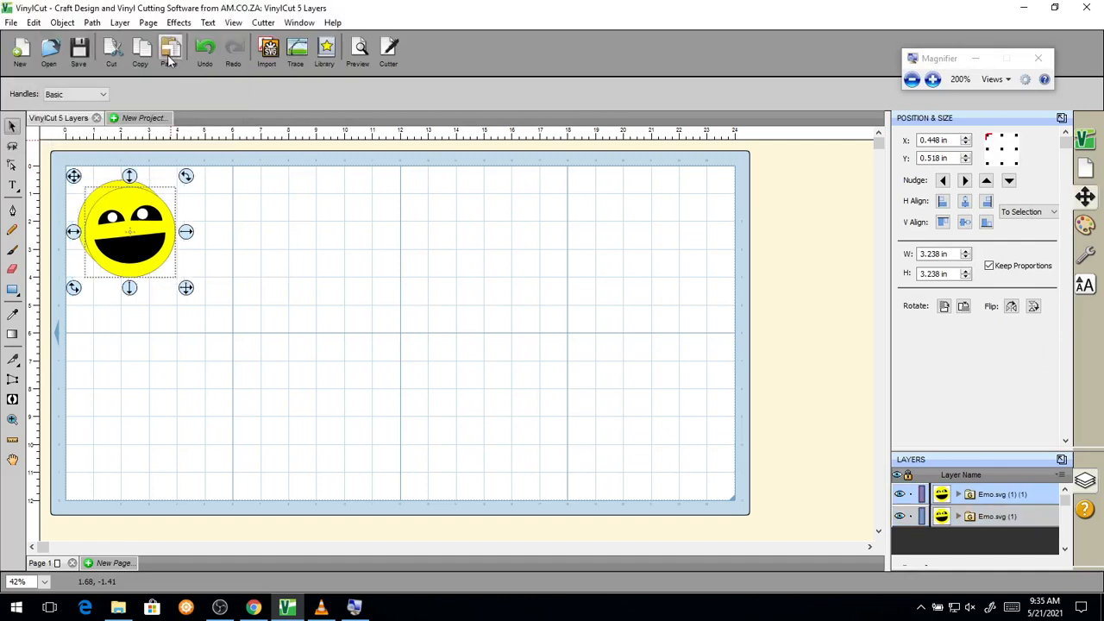
left_click_drag(130, 203, 226, 202)
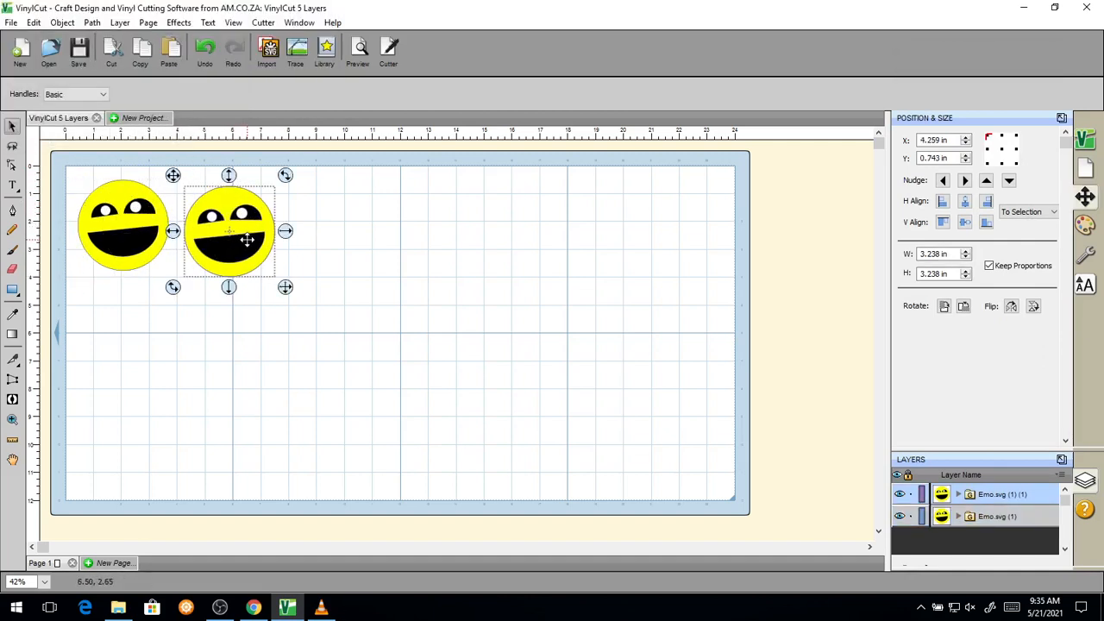
key("Delete")
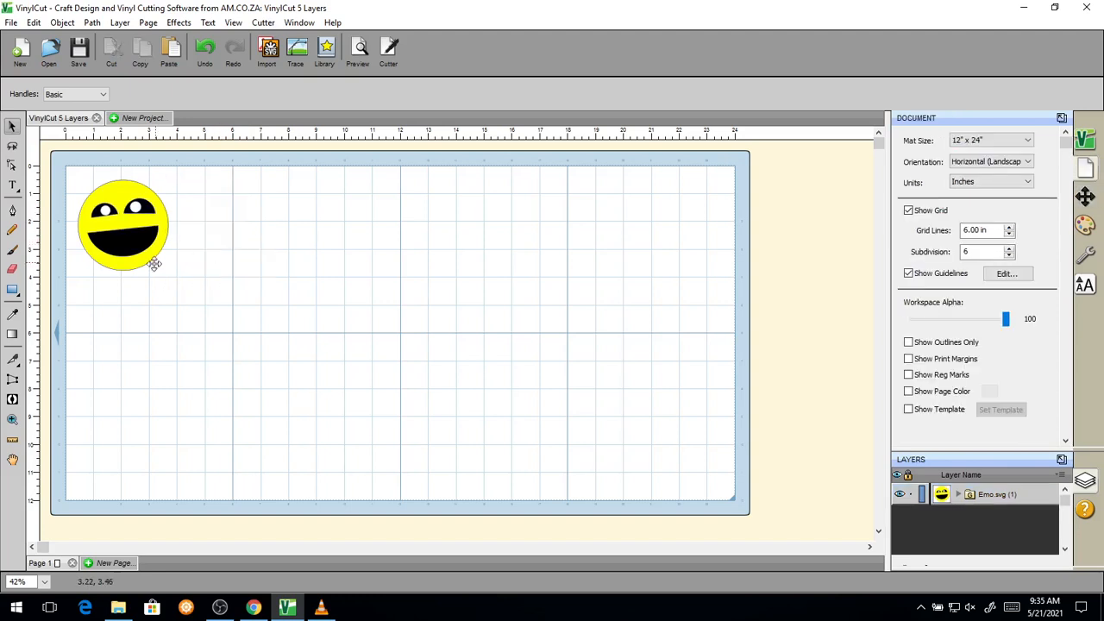
Make two copies of the smiley in a row beside the original and undo both.
left_click_drag(200, 294, 60, 162)
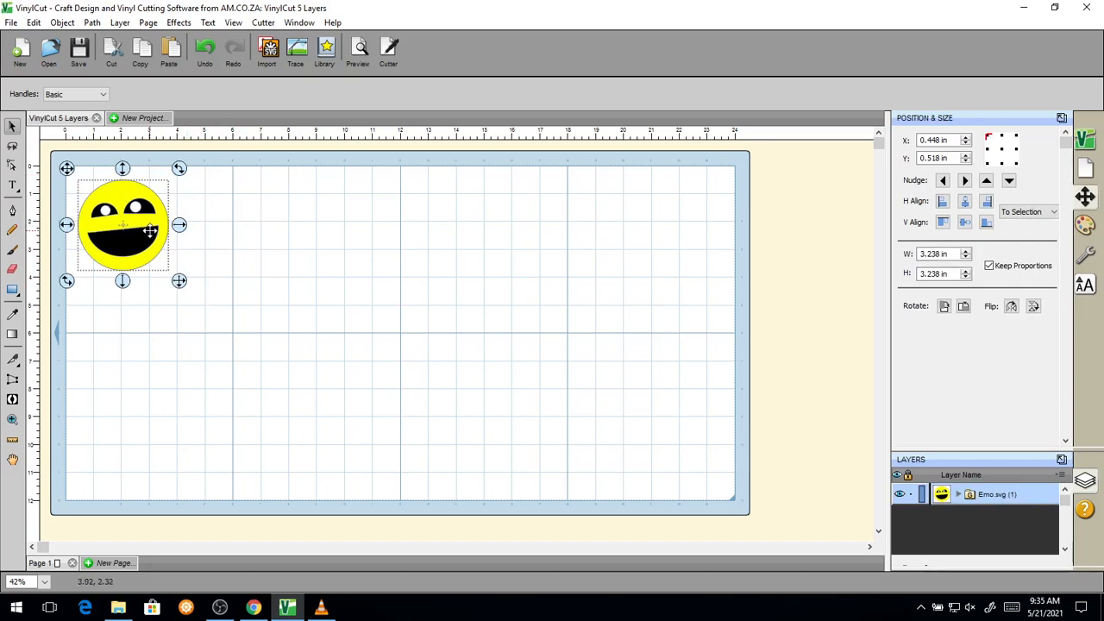
left_click_drag(136, 220, 372, 221)
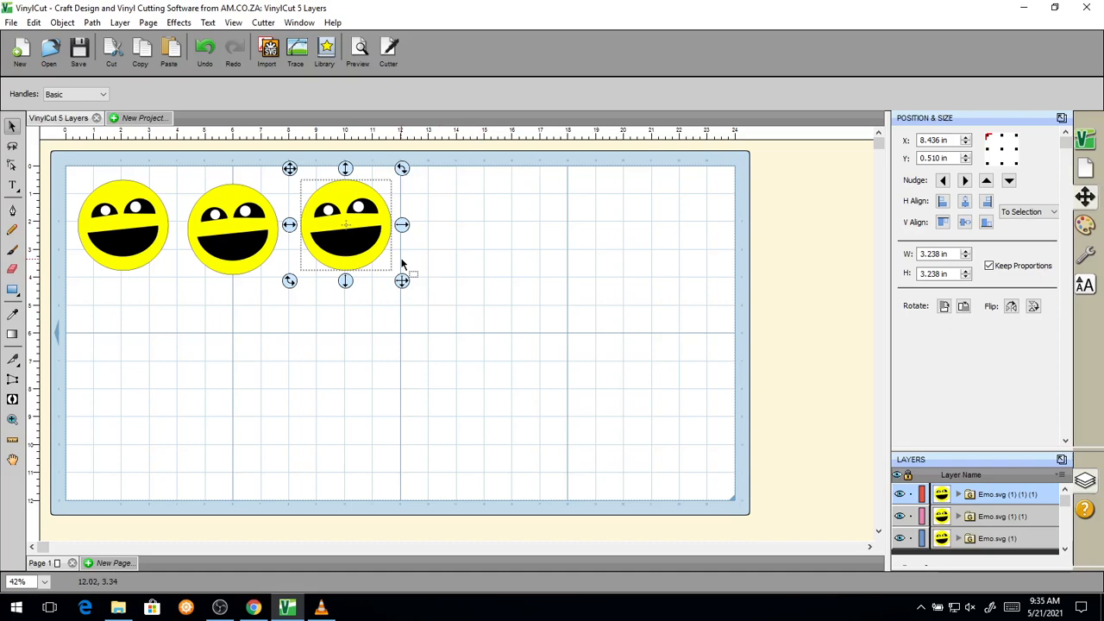
key("ctrl+z")
key("ctrl+z")
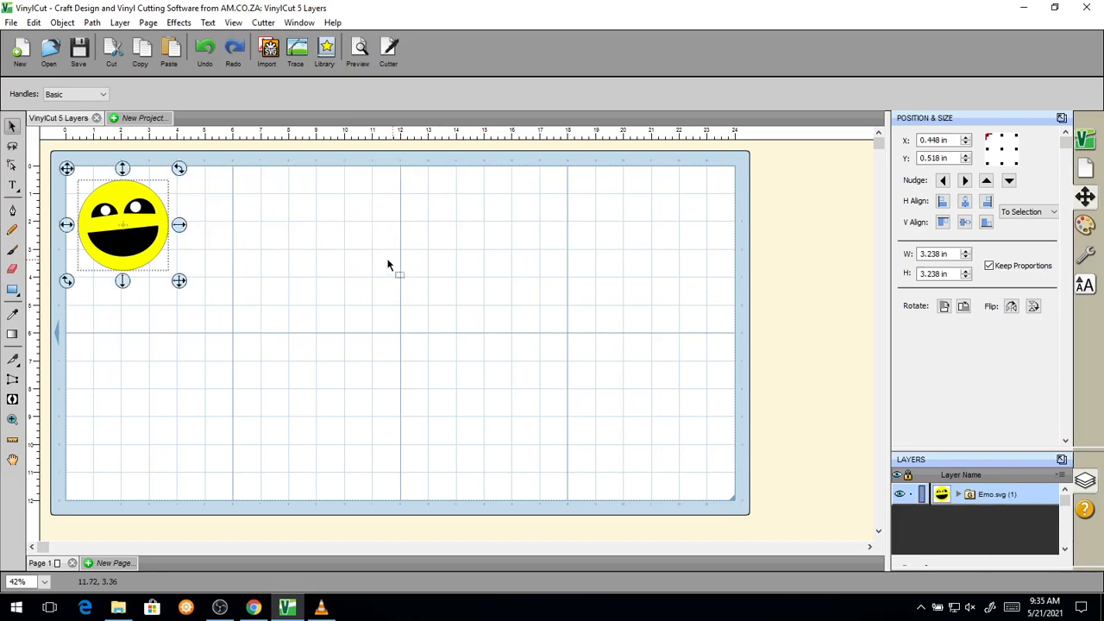
Start duplicating the selected smiley as an array of 3 columns and 3 rows.
left_click(220, 249)
left_click_drag(246, 320, 76, 167)
left_click(62, 22)
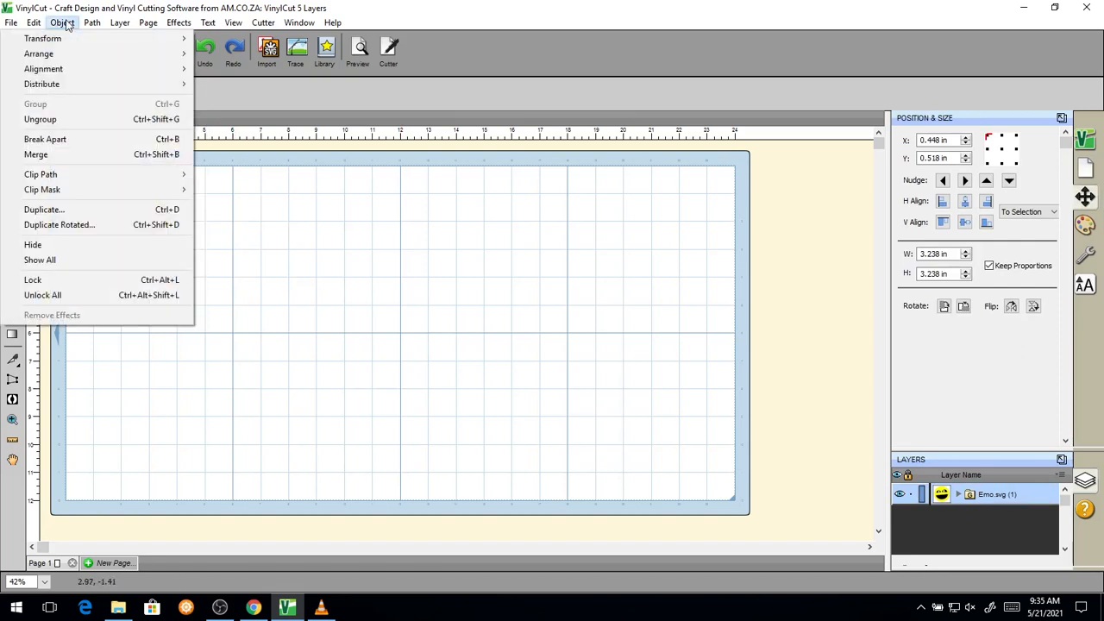
key("super+plus")
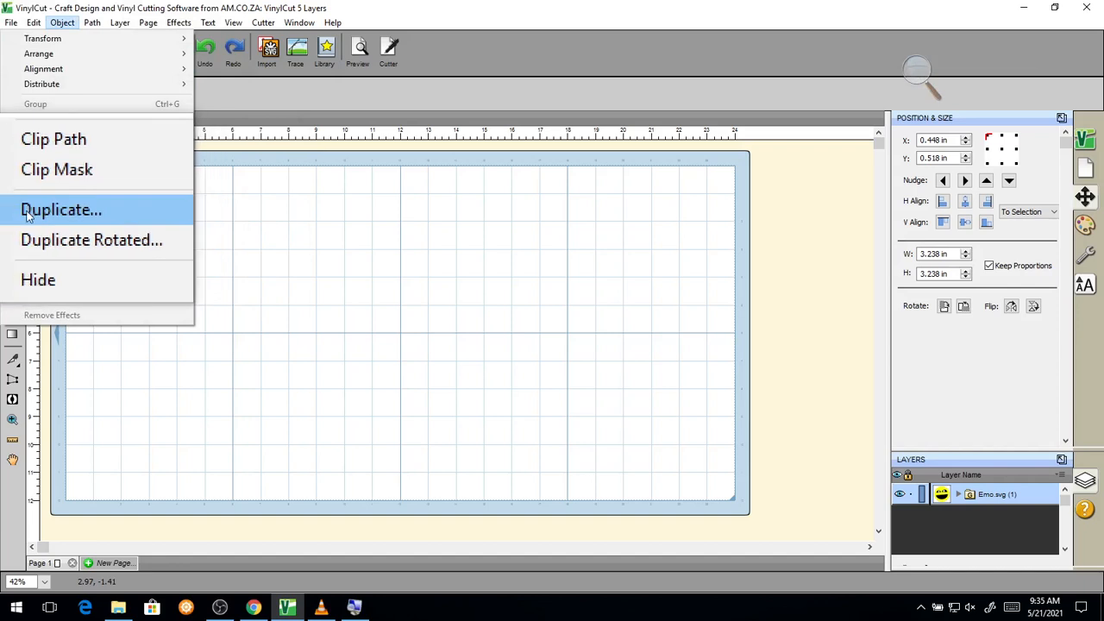
left_click(19, 212)
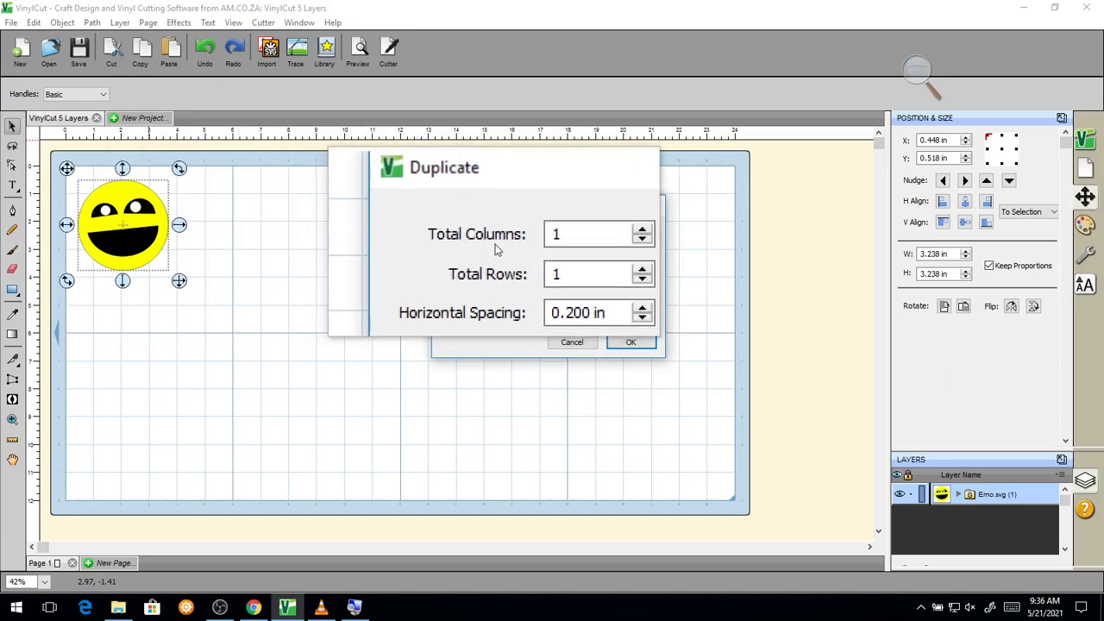
left_click(567, 239)
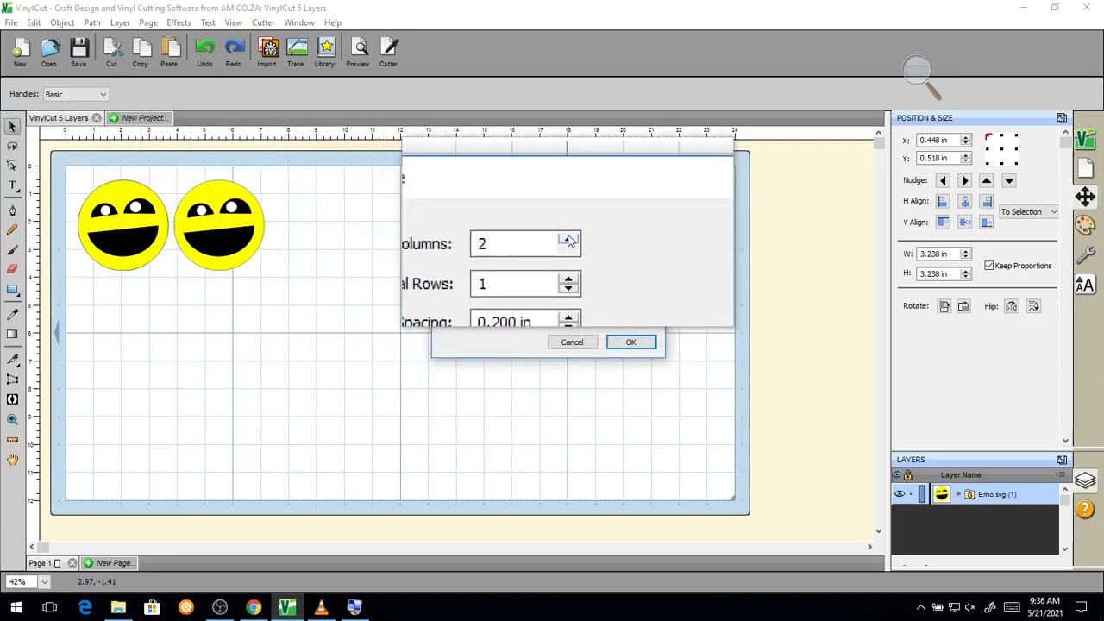
left_click(568, 240)
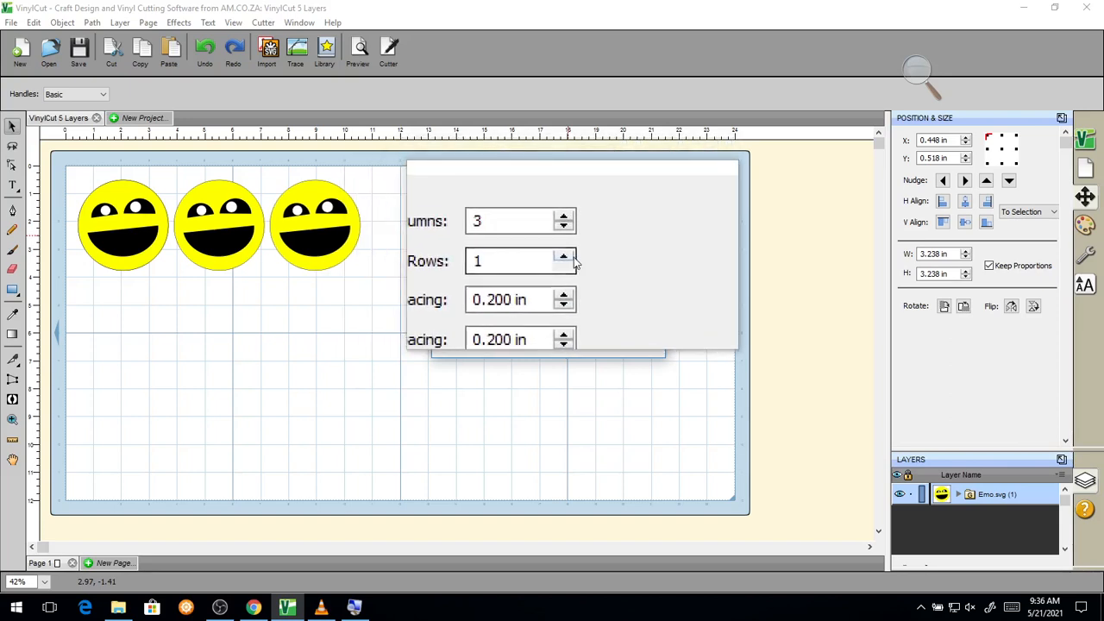
left_click(568, 258)
left_click(568, 259)
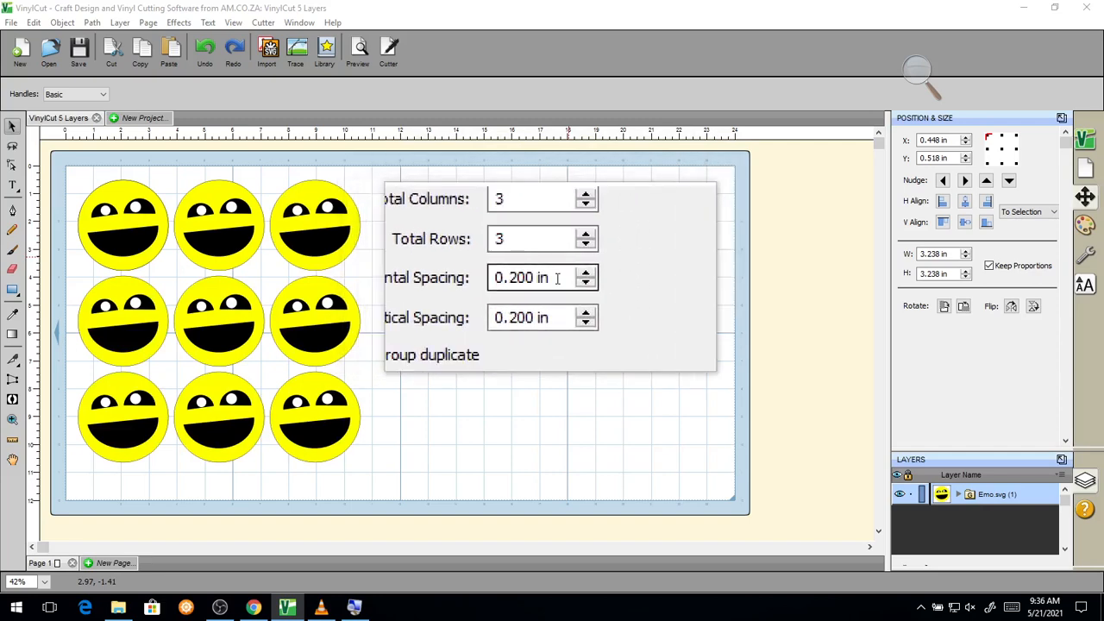
Set the array's horizontal spacing to 1.200 in and vertical spacing to 0.800 in, and create the duplicates.
left_click(571, 279)
left_click(571, 278)
left_click(571, 278)
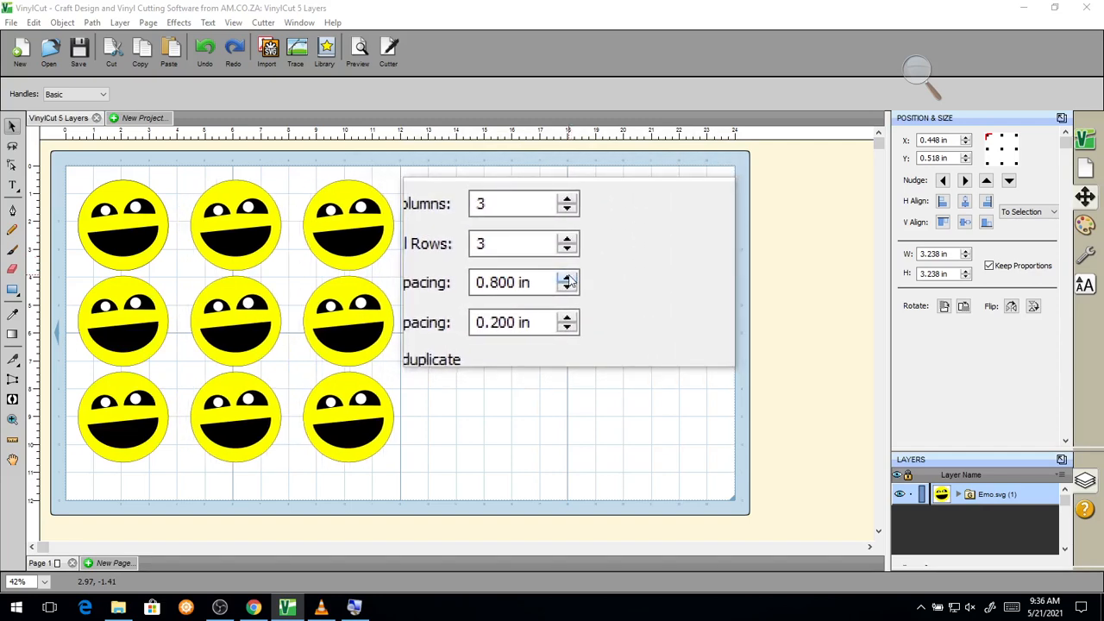
left_click(571, 279)
left_click(569, 279)
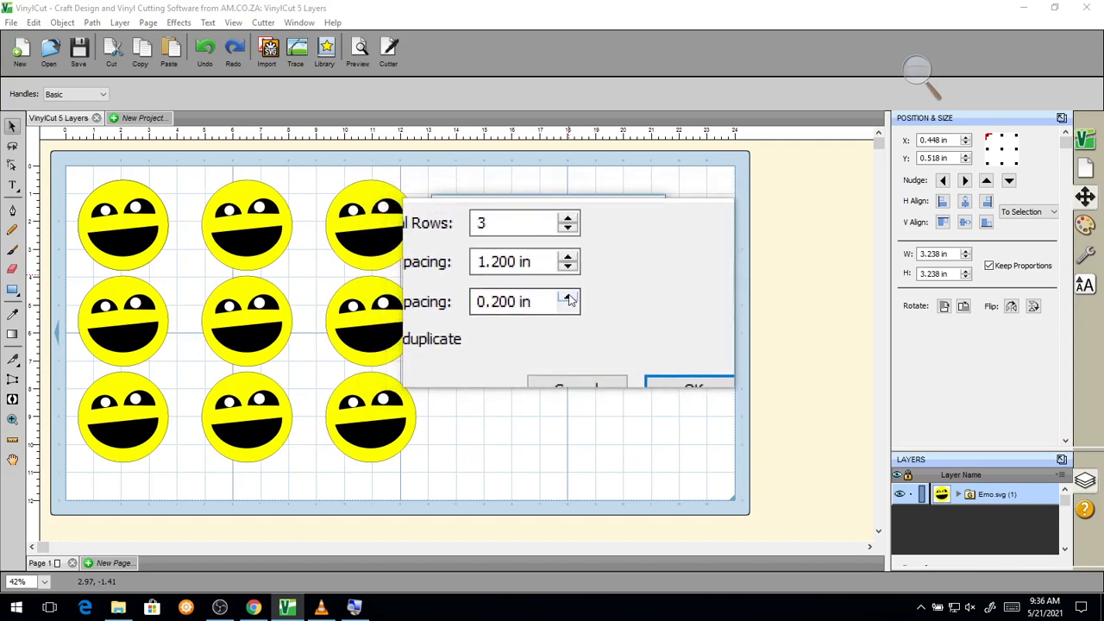
left_click(568, 297)
left_click(568, 296)
left_click(567, 297)
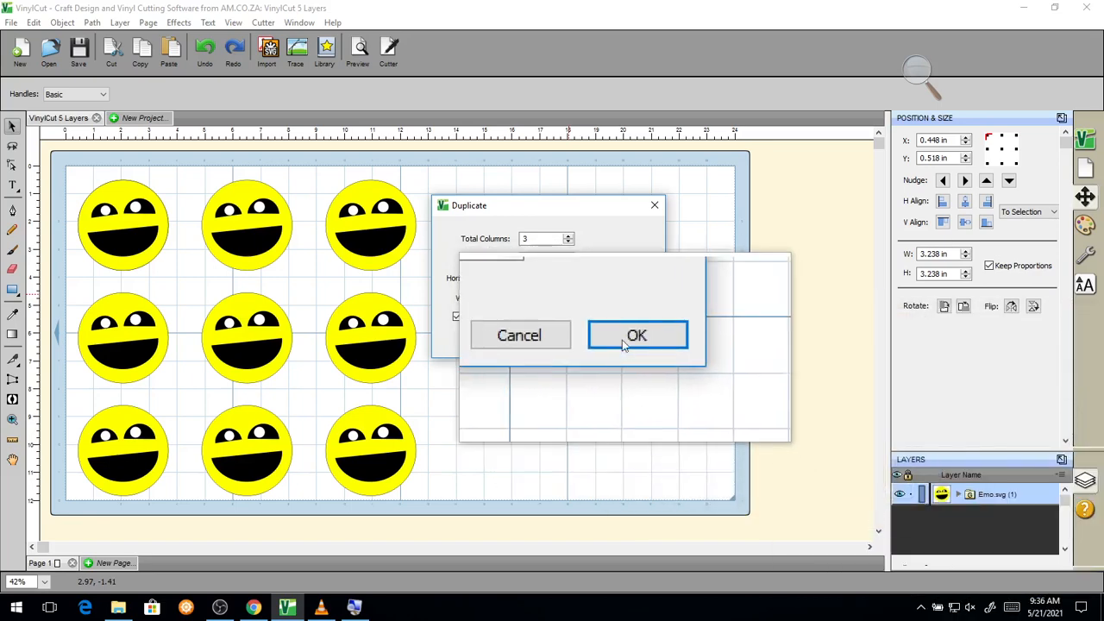
left_click(617, 344)
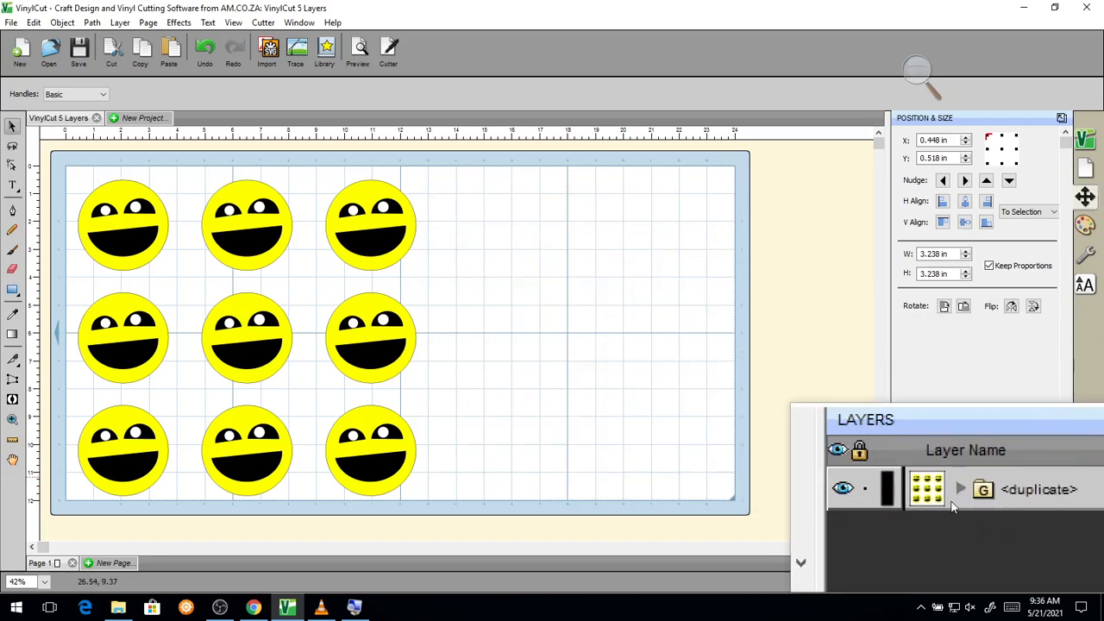
Inspect the sublayers of the duplicate group and move the whole grid to about X 4.6 in, Y 0.25 in.
left_click(955, 497)
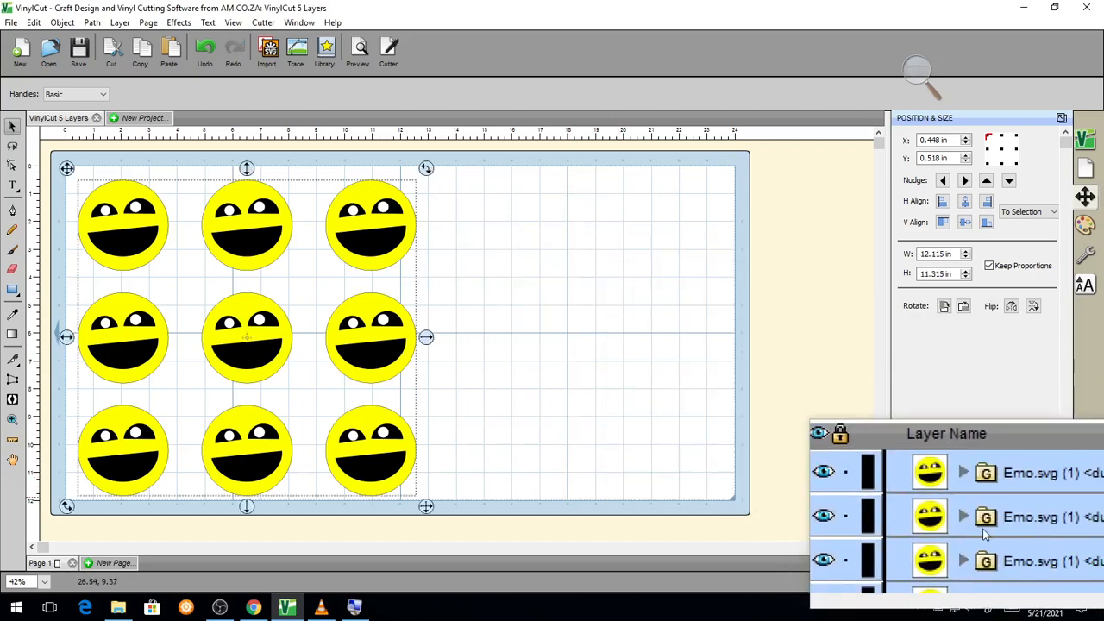
left_click(955, 498)
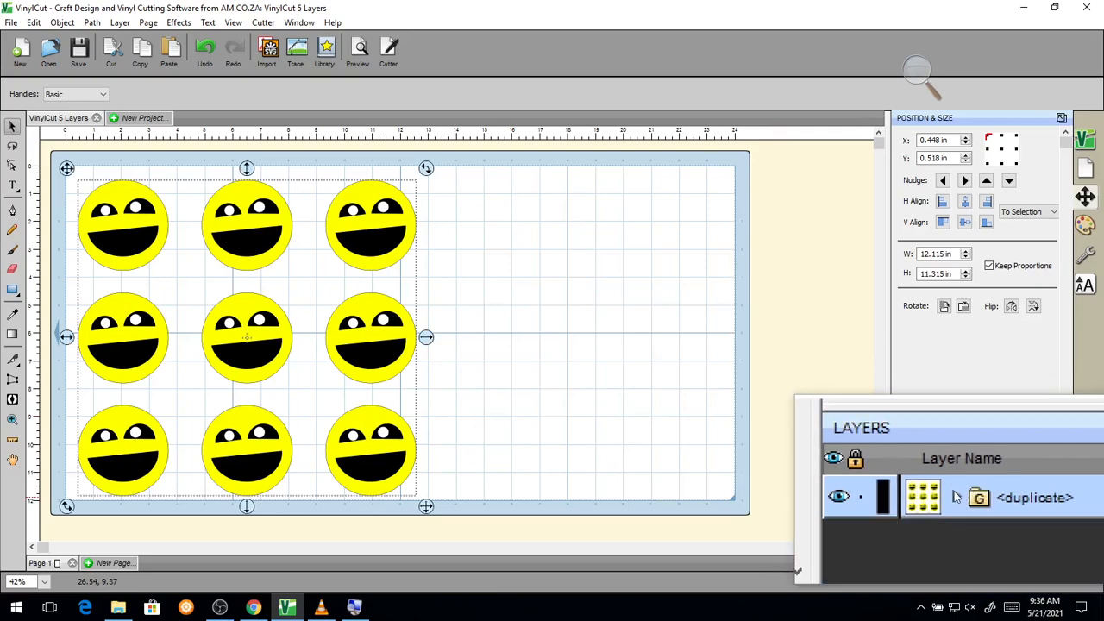
key("super+Escape")
left_click_drag(388, 259, 499, 245)
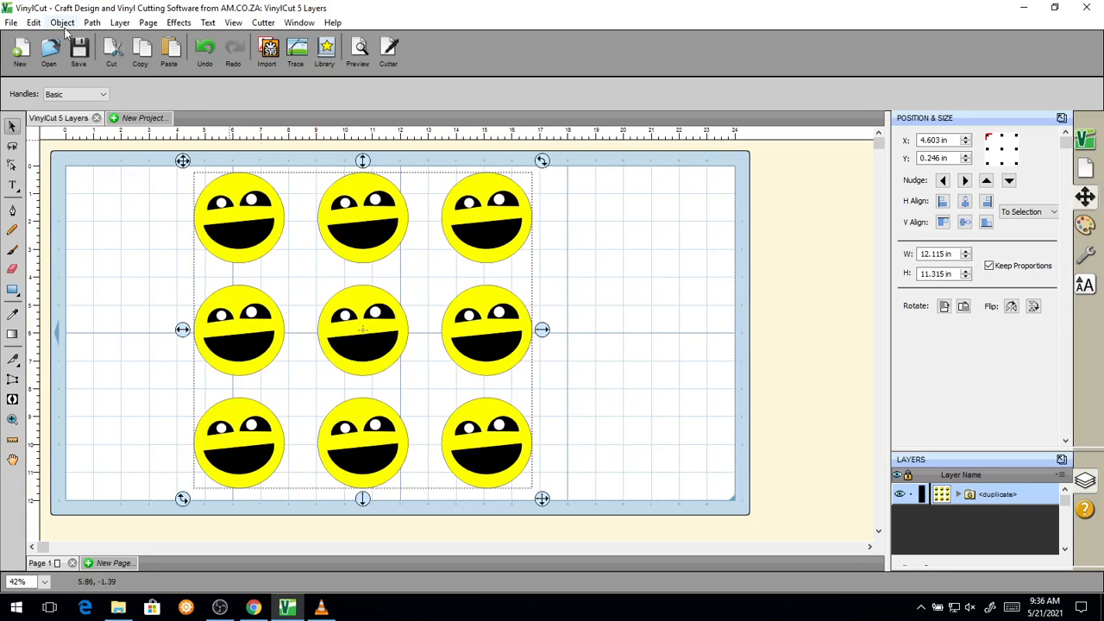
Look up the Ungroup command and its shortcut for the duplicated grid without applying it.
key("super+plus")
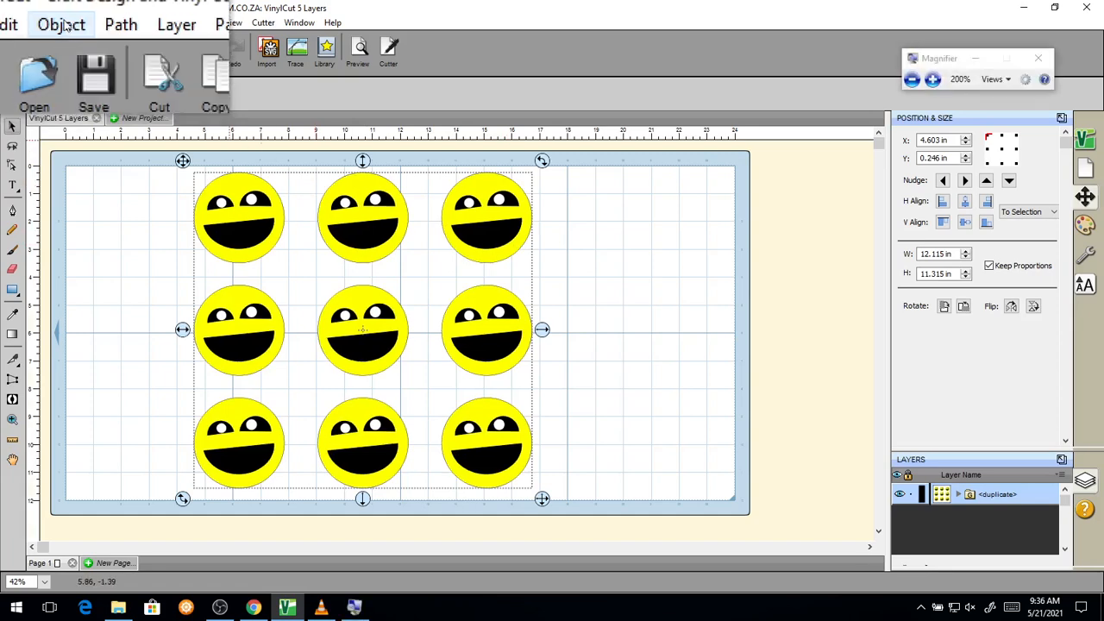
left_click(63, 23)
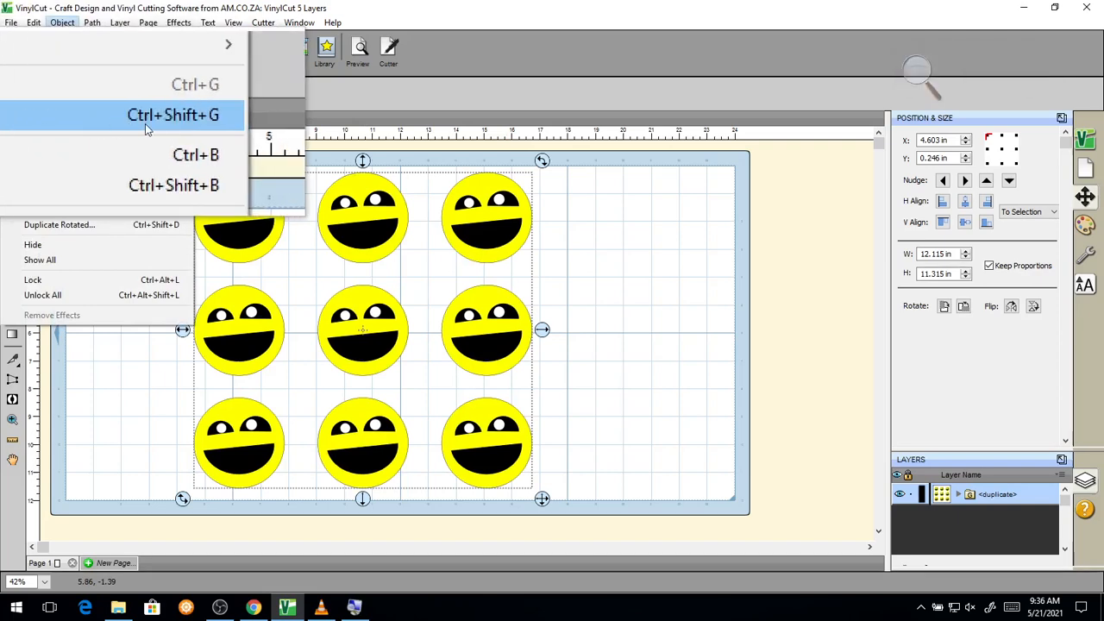
key("super+Escape")
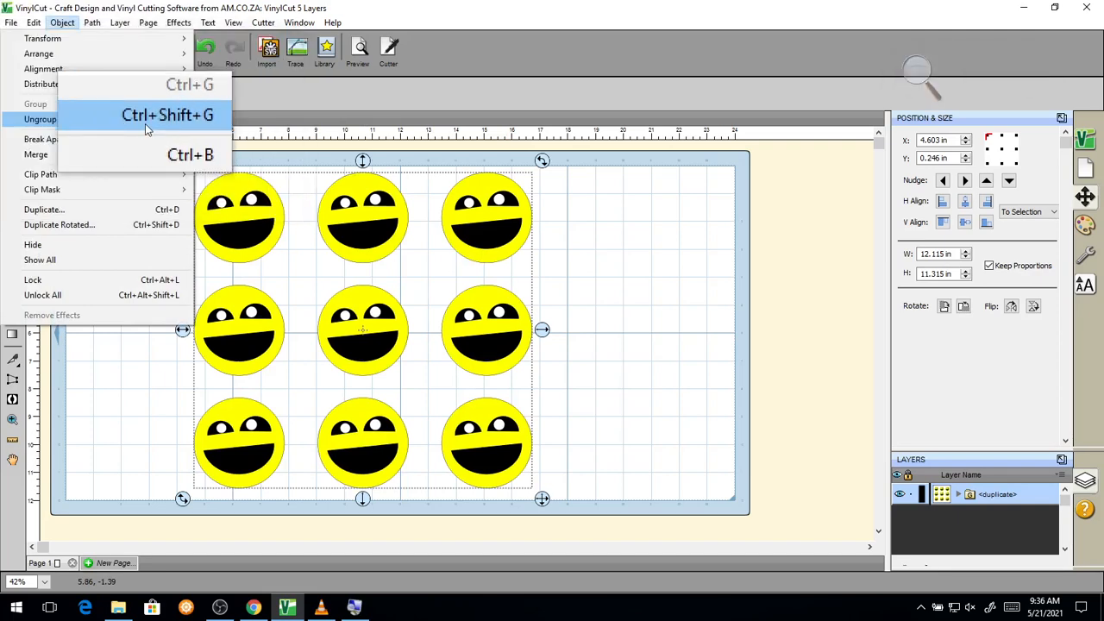
left_click(433, 91)
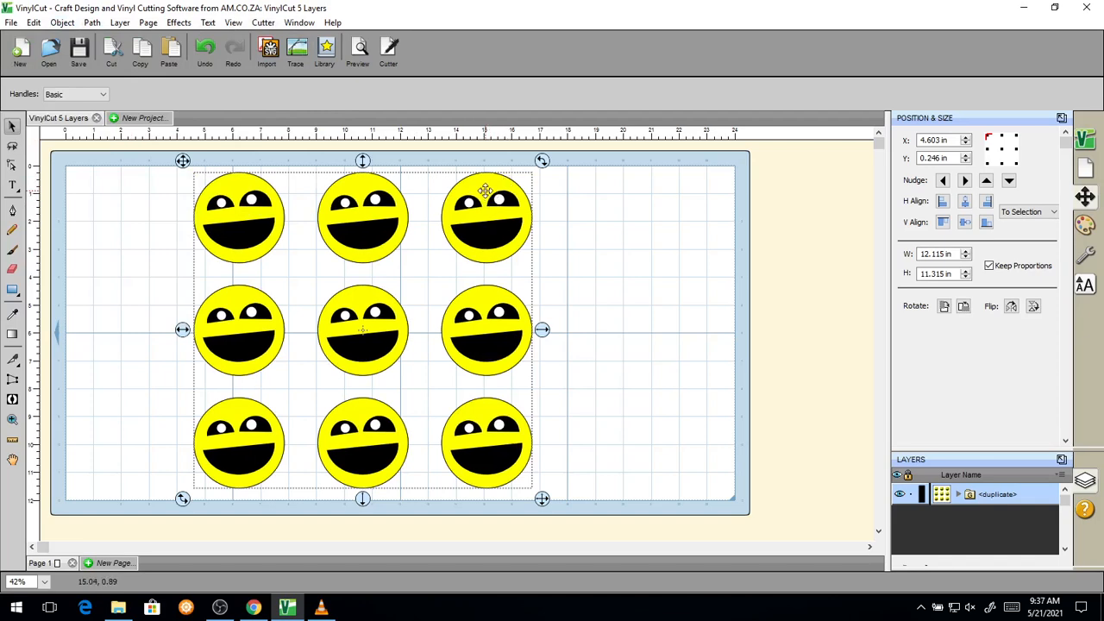
Undo the grid's move and the duplication, returning to the single smiley.
key("ctrl+z")
key("ctrl+z")
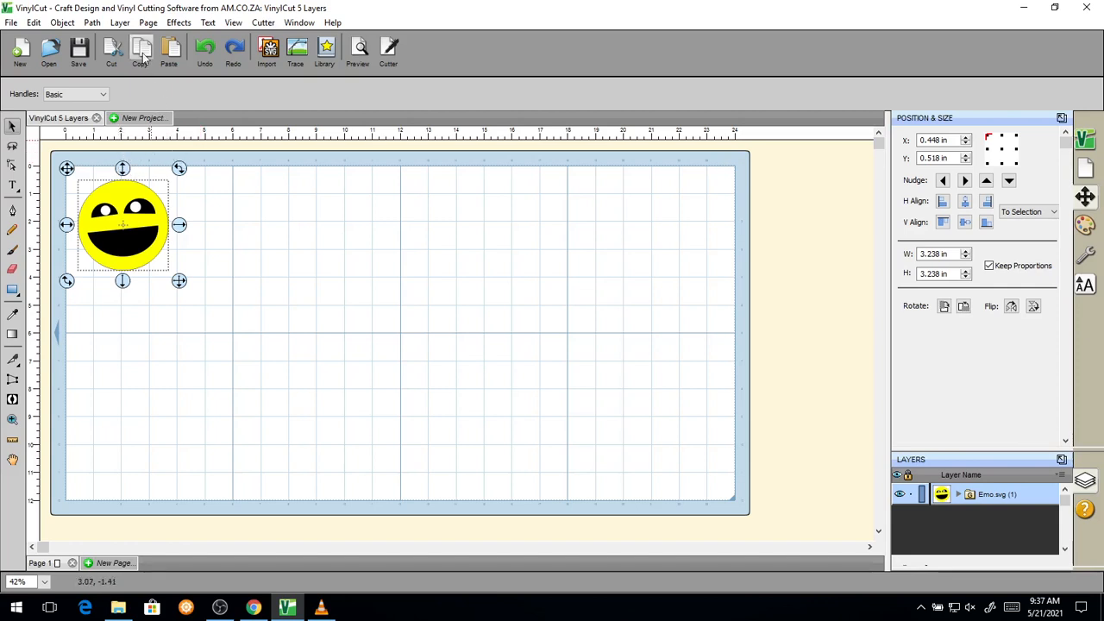
Copy the smiley and fill the mat with copies using Paste (Auto Fill).
key("super+plus")
left_click(34, 24)
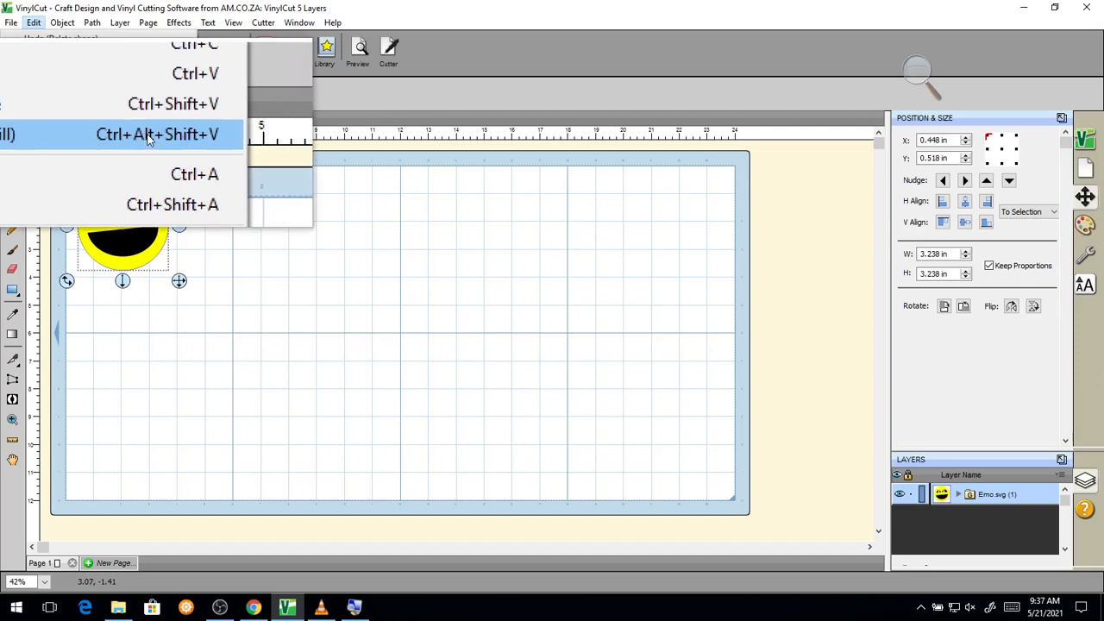
left_click(29, 140)
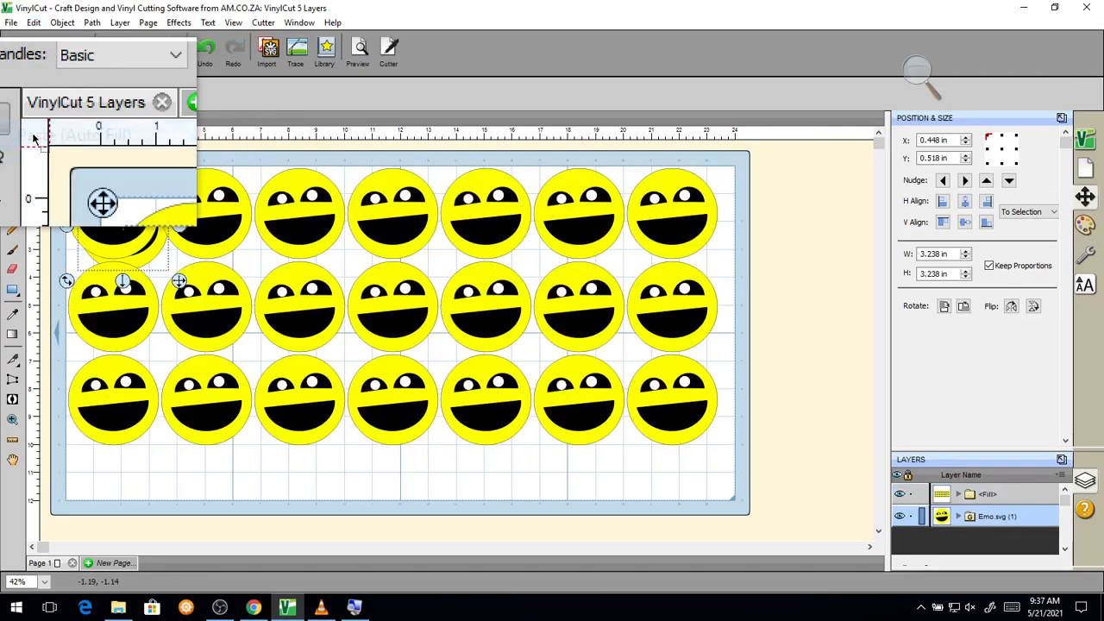
key("super+Escape")
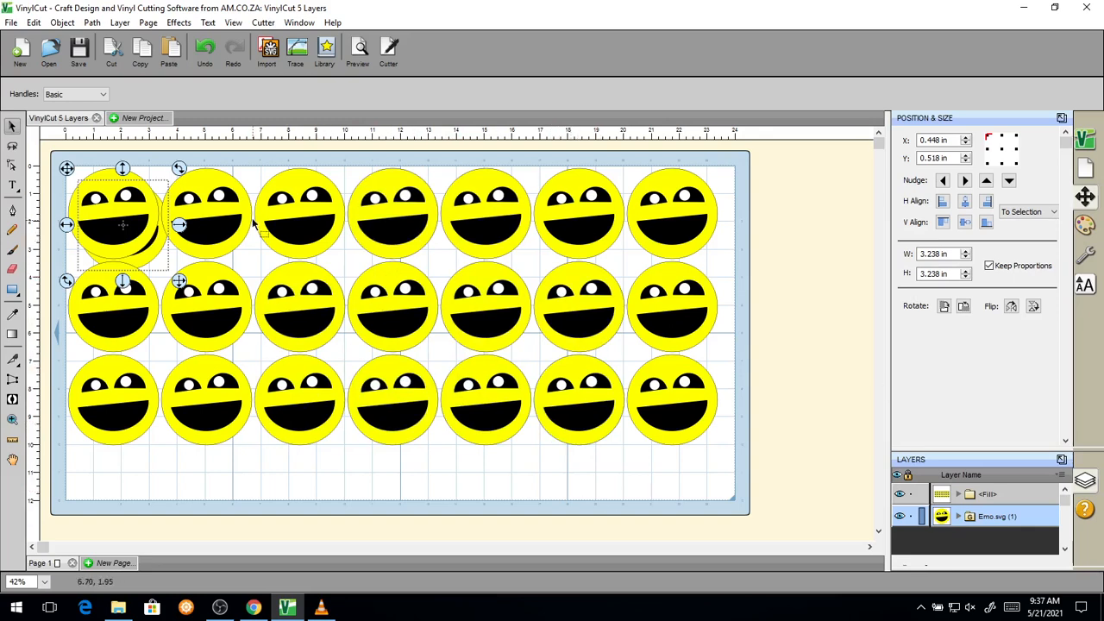
Review the Paste (Auto Fill) command and its shortcut among the editing commands without applying it again.
key("super+plus")
left_click(33, 22)
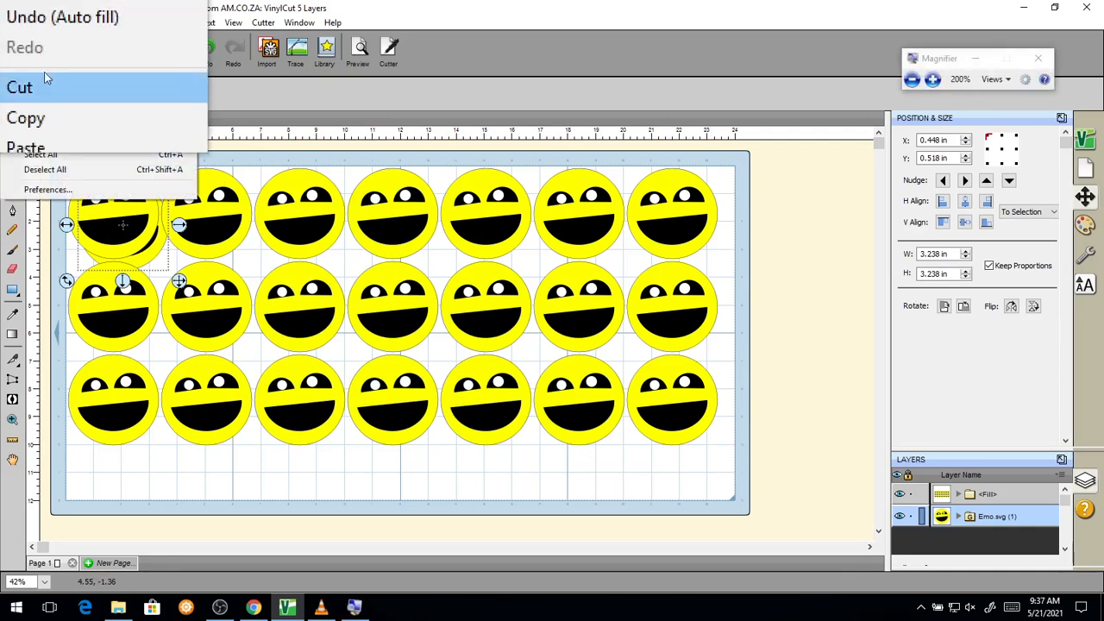
key("super+Escape")
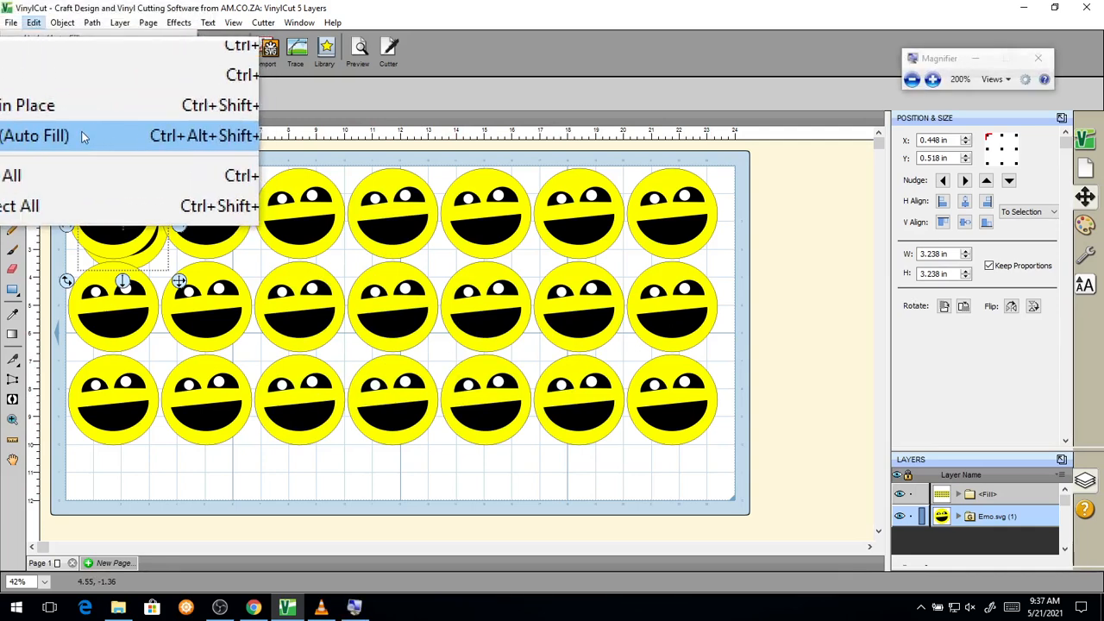
left_click(586, 87)
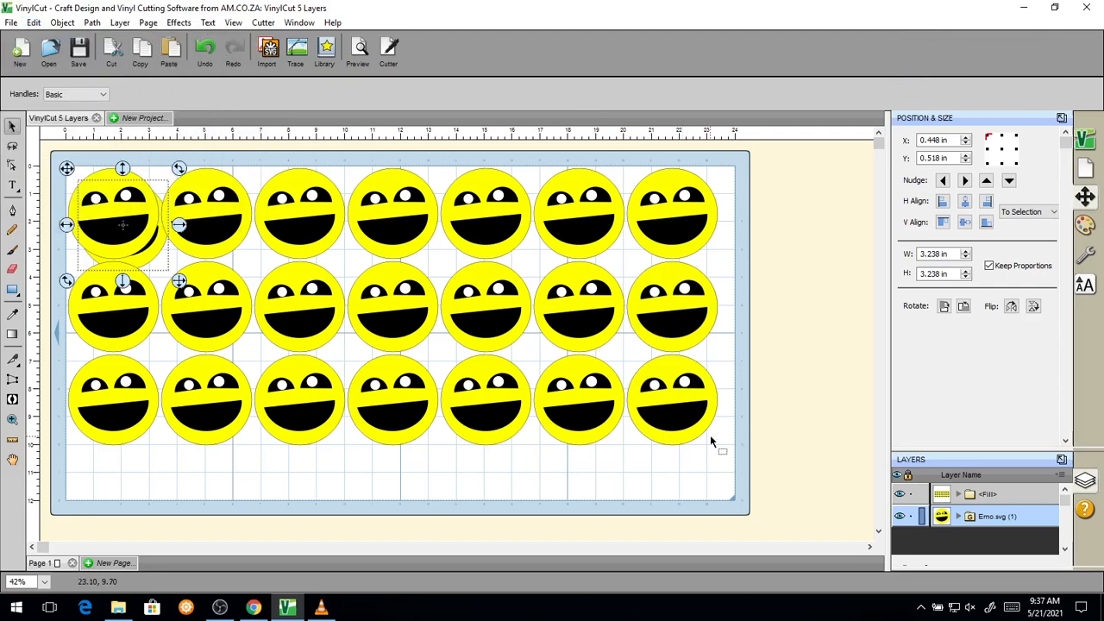
Select the original smiley lying beneath the first copy of the auto fill and delete it.
left_click_drag(808, 473, 168, 189)
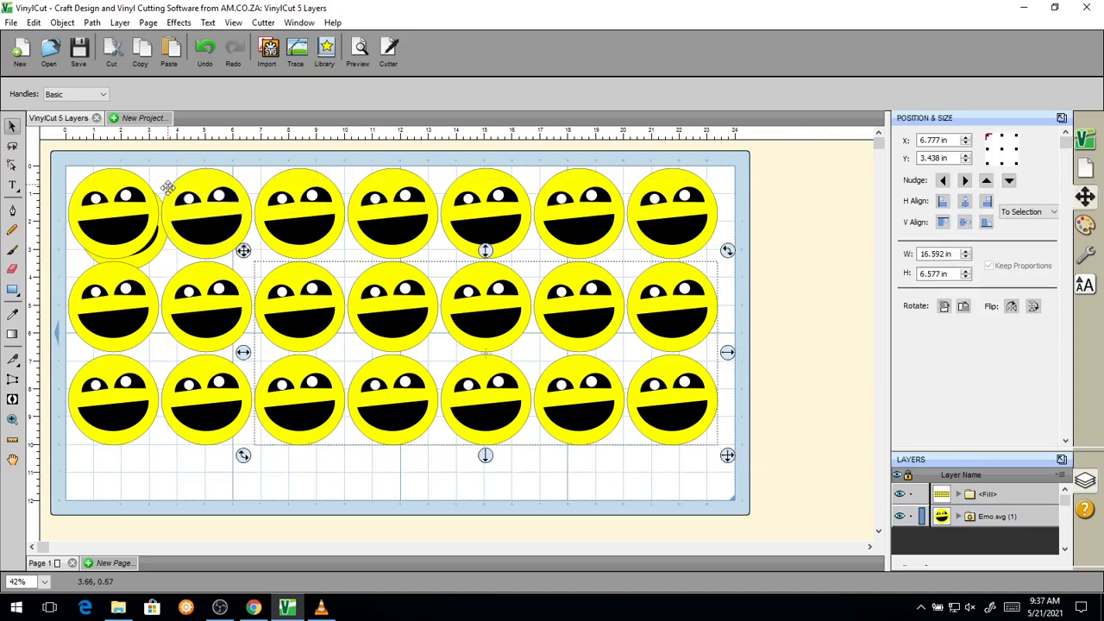
left_click(158, 254)
left_click_drag(158, 253, 499, 508)
key("Delete")
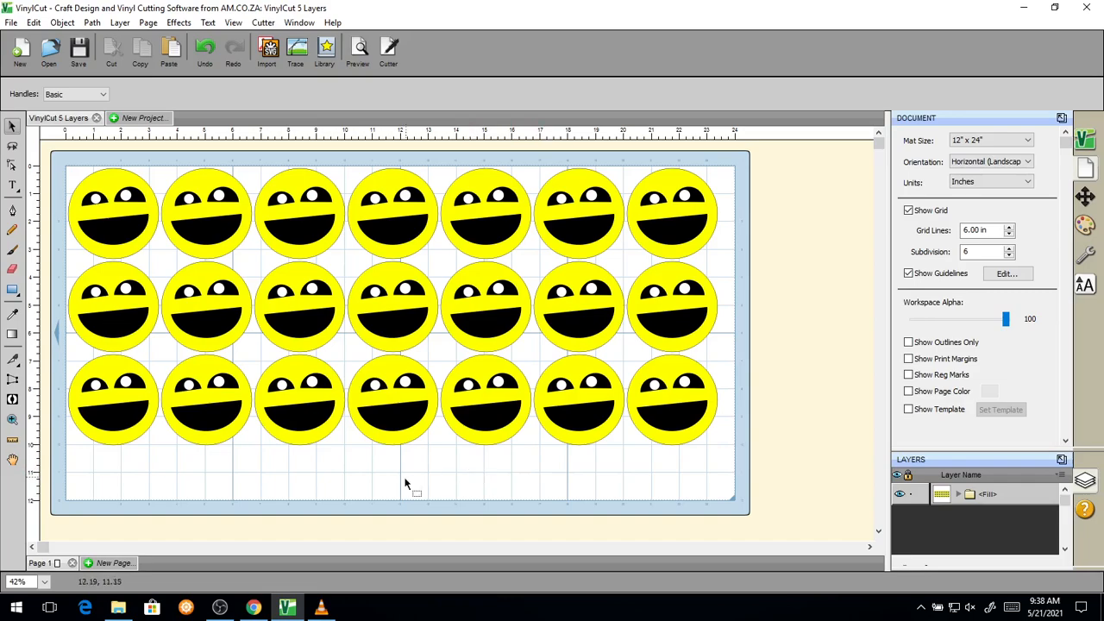
Switch to Chrome and view the AM.CO.ZA VinylCut training entry on softwaretraining.co.za.
left_click(256, 608)
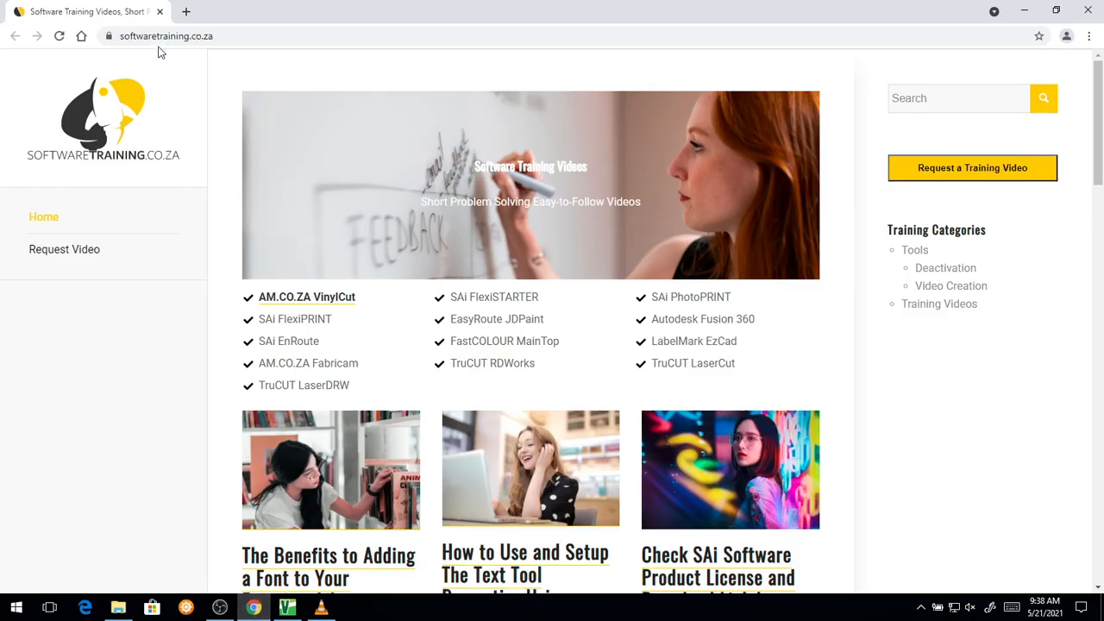
key("super+plus")
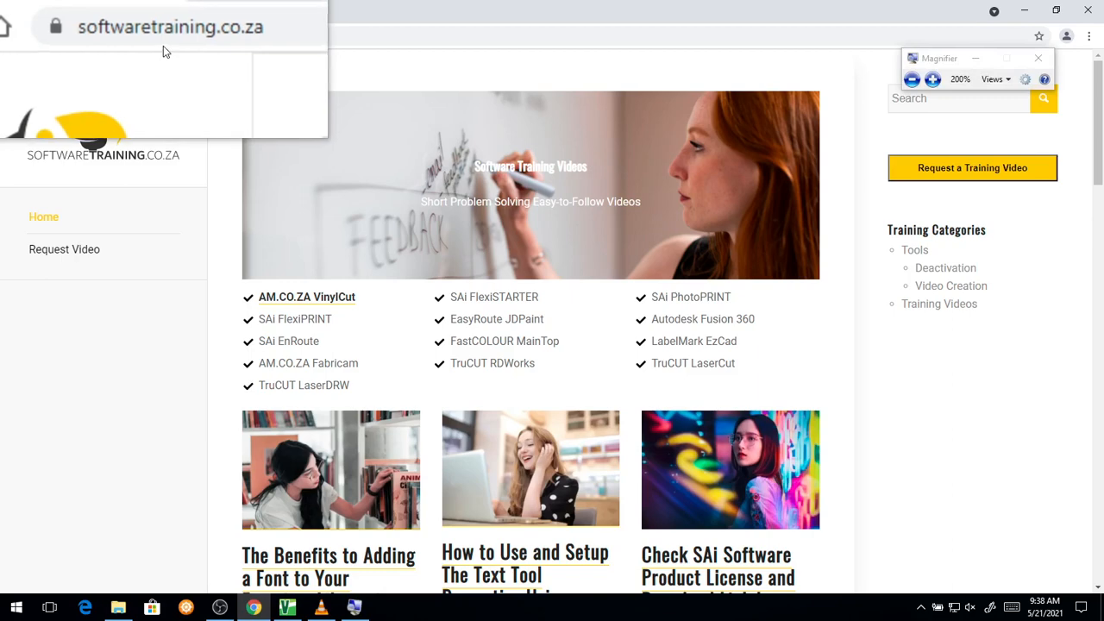
key("super+Escape")
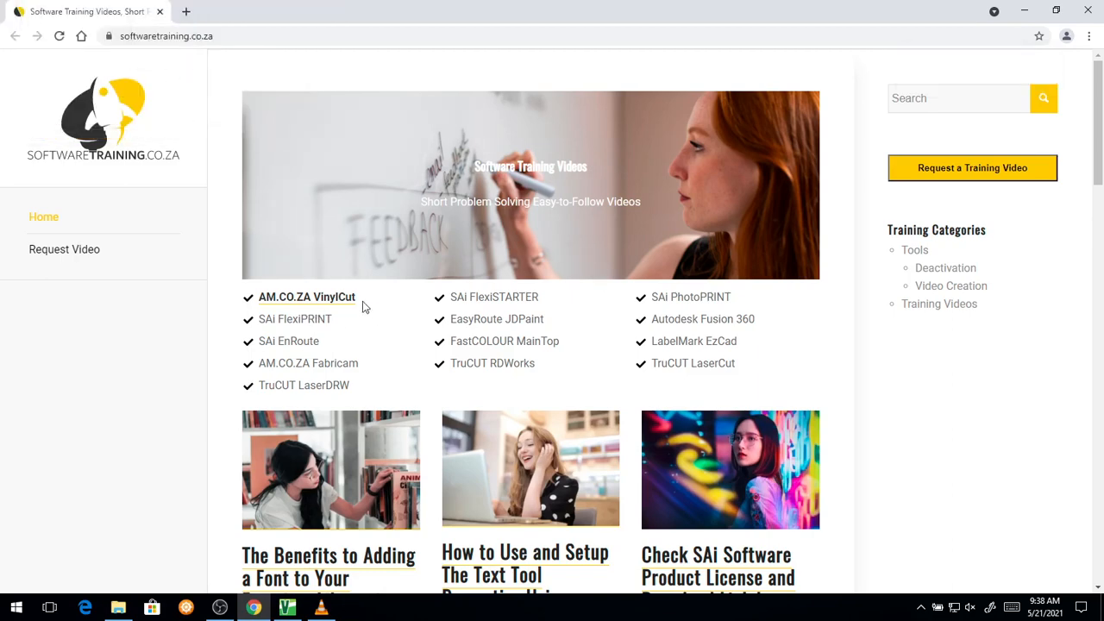
left_click(350, 302)
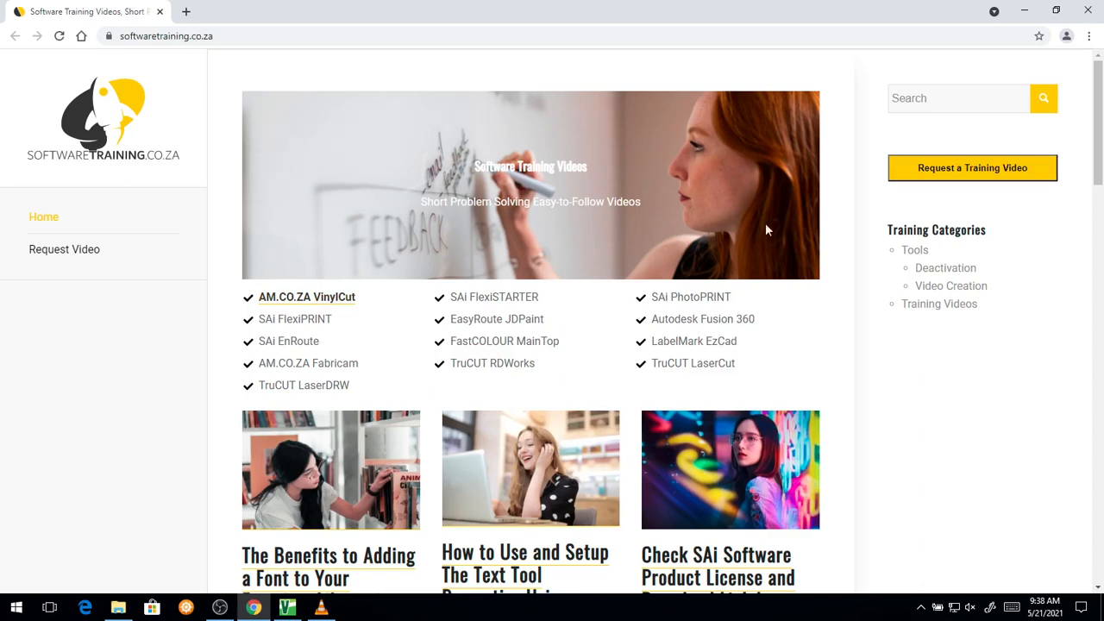